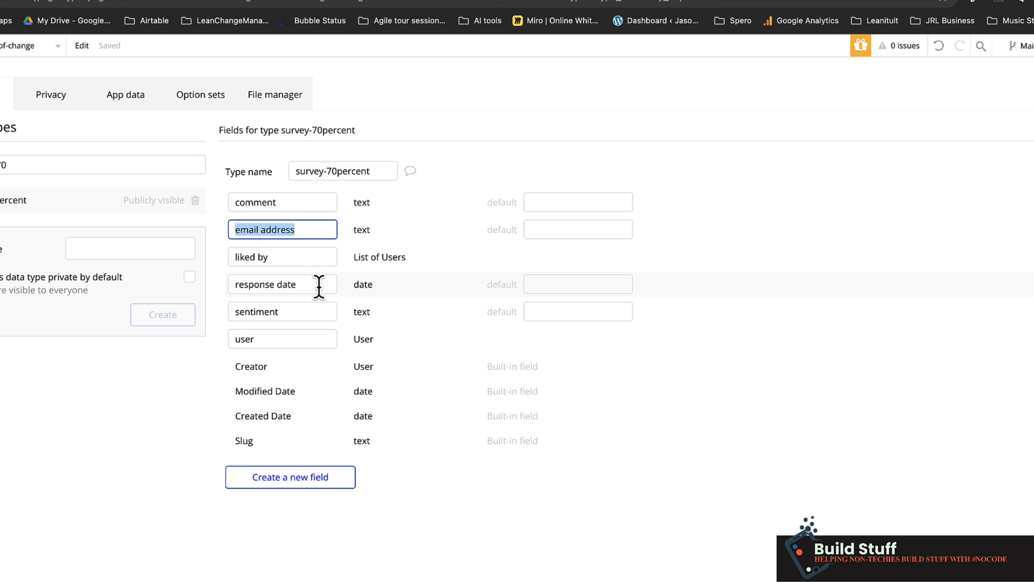
- Review the custom fields of the survey-70percent data type, from response date, sentiment and user back to email address
{"action": "left_click", "coordinate": [319, 286]}
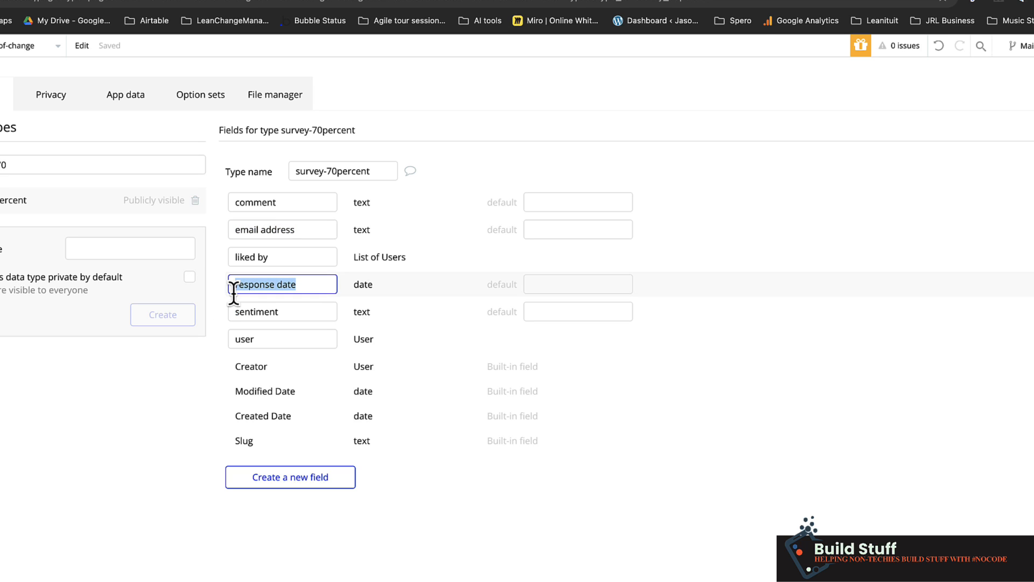
{"action": "mouse_move", "coordinate": [233, 293]}
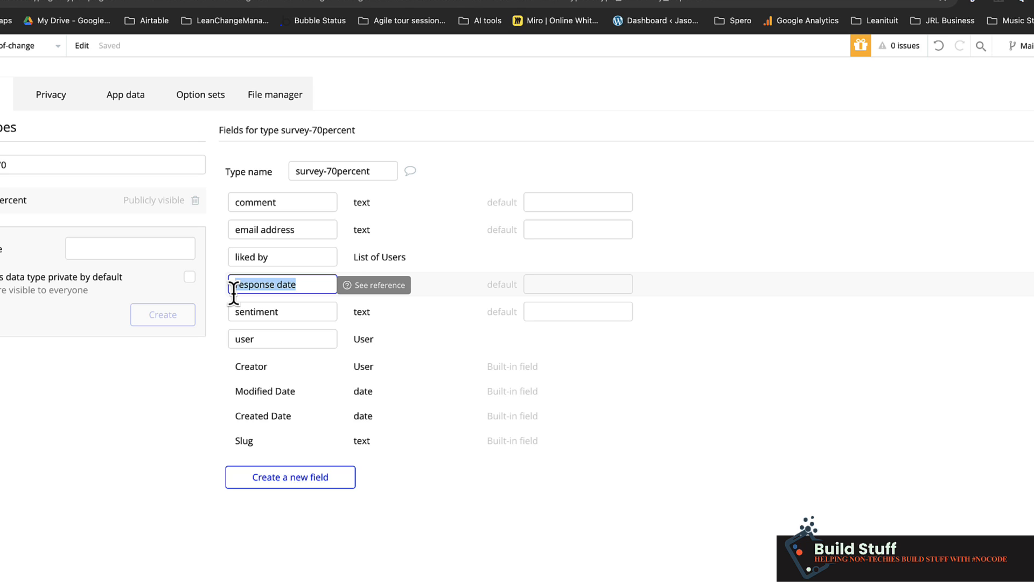
{"action": "left_click", "coordinate": [298, 313]}
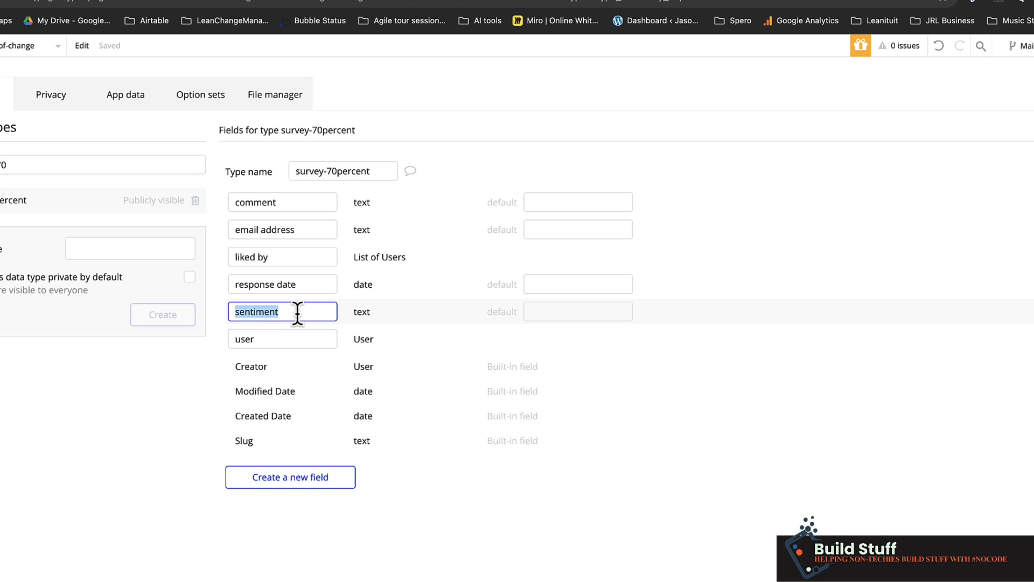
{"action": "left_click", "coordinate": [264, 338]}
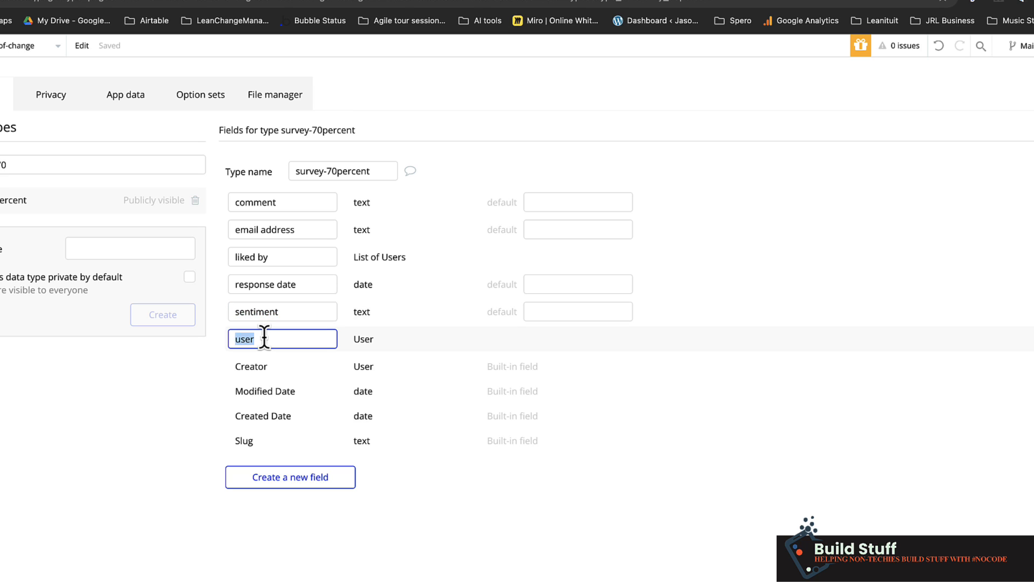
{"action": "left_click", "coordinate": [224, 350]}
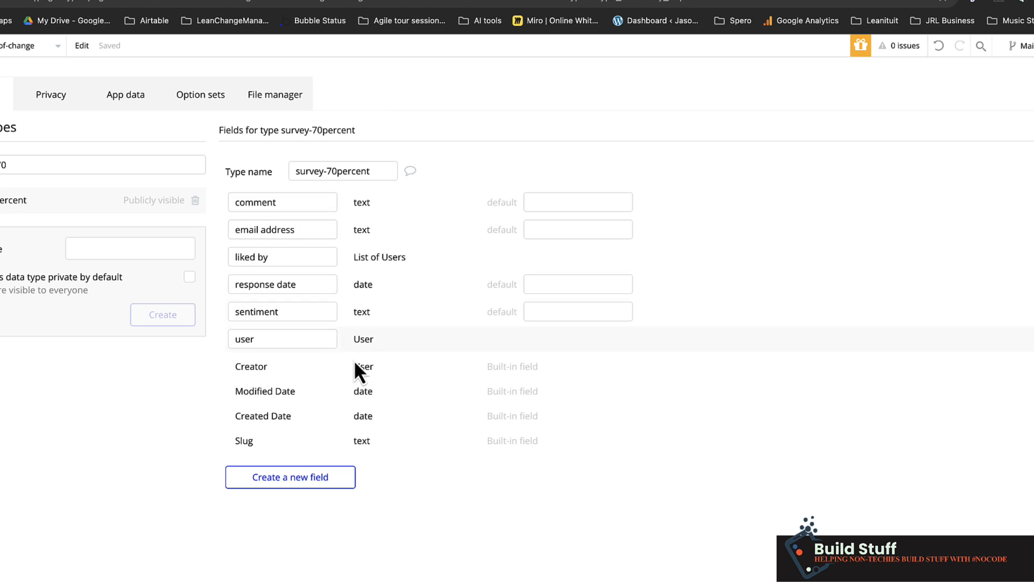
{"action": "left_click_drag", "start_coordinate": [306, 230], "coordinate": [230, 229]}
{"action": "left_click", "coordinate": [223, 228]}
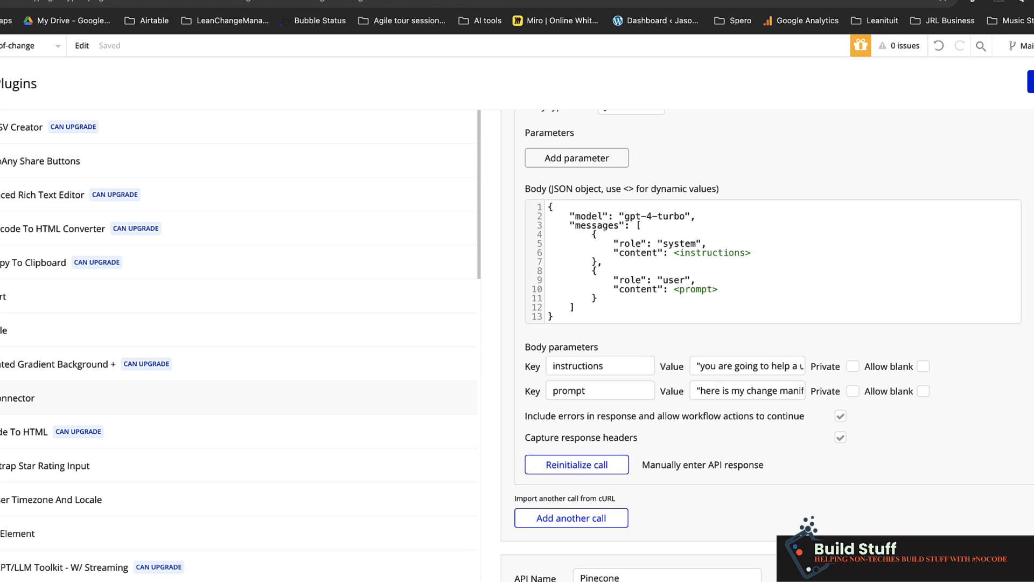
- Examine the instructions and prompt body parameters of the gpt-4-turbo API call
{"action": "double_click", "coordinate": [626, 366]}
{"action": "double_click", "coordinate": [609, 391]}
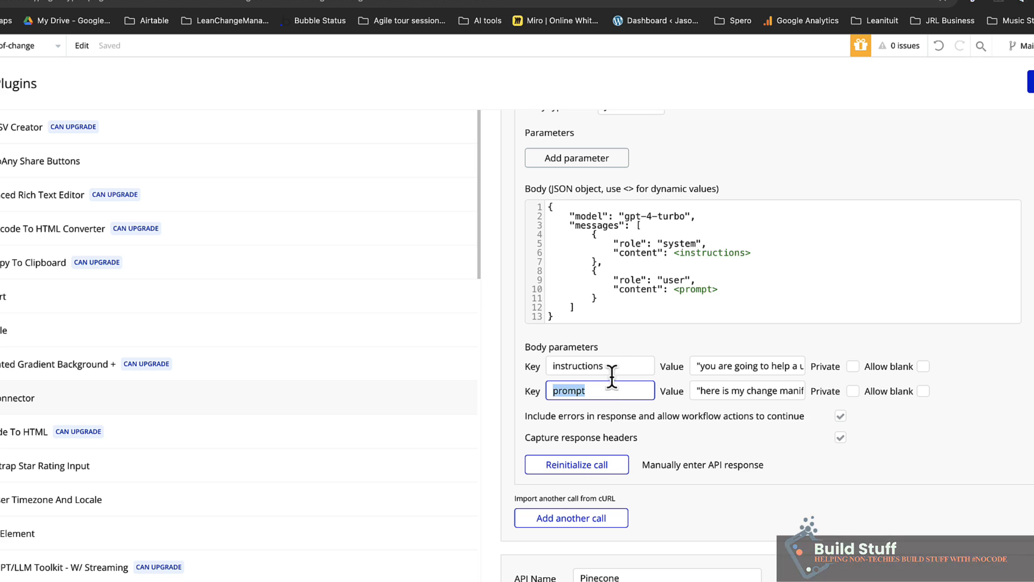
{"action": "double_click", "coordinate": [608, 368]}
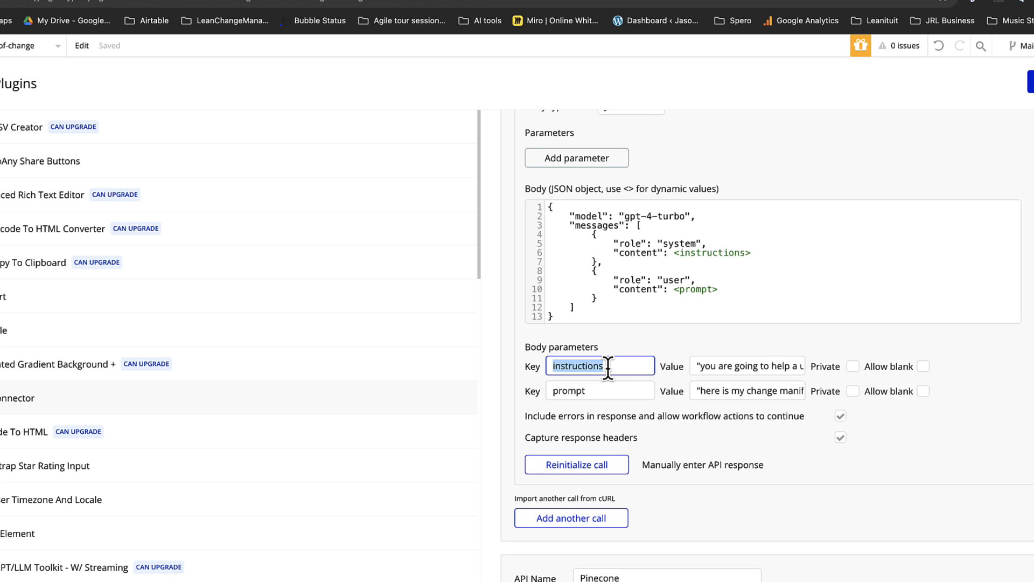
{"action": "double_click", "coordinate": [606, 393]}
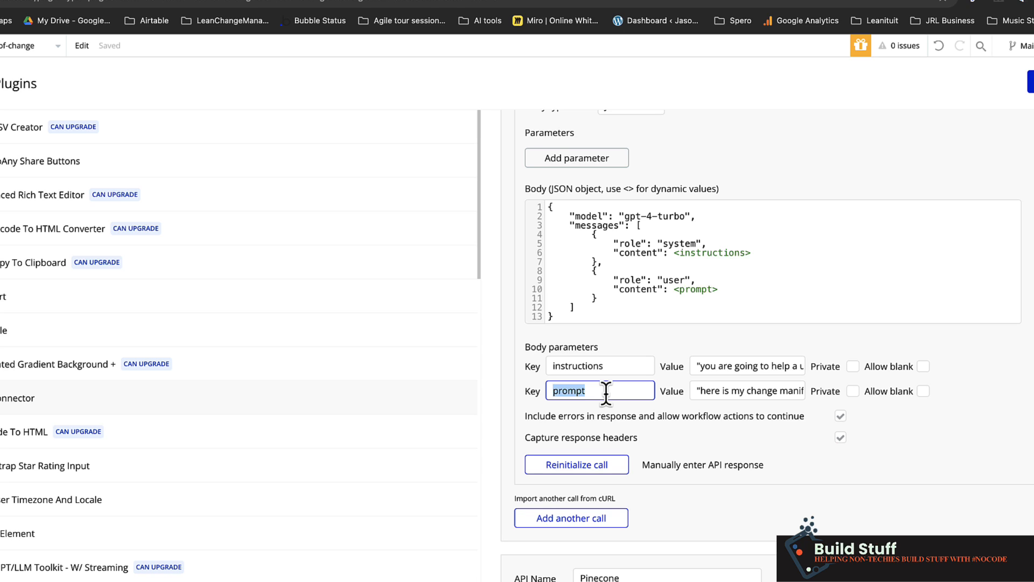
{"action": "double_click", "coordinate": [614, 366]}
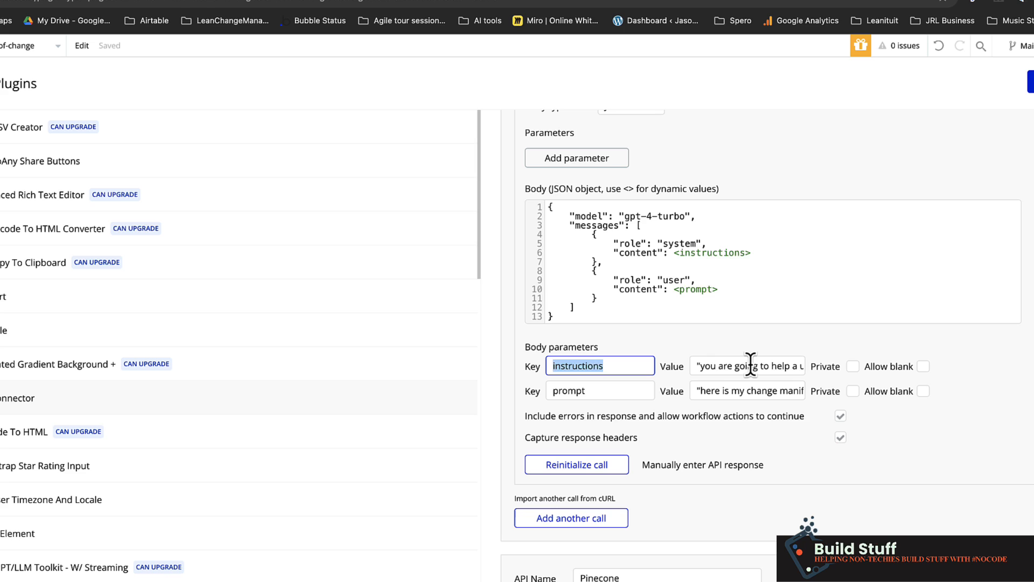
{"action": "left_click", "coordinate": [579, 366]}
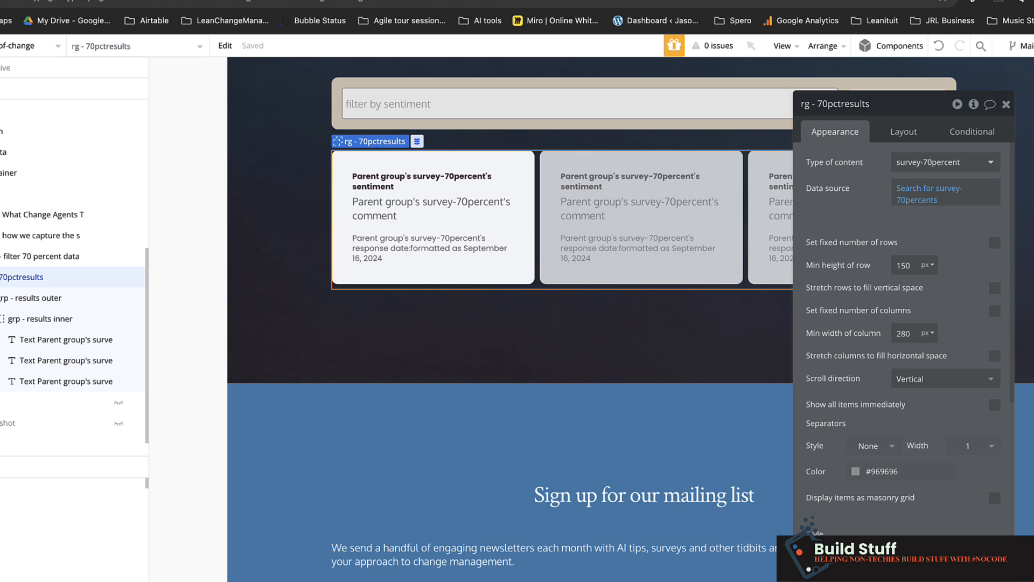
- Look through the survey response cards on the live page to examine their colours and grid spacing
{"action": "left_click", "coordinate": [453, 0]}
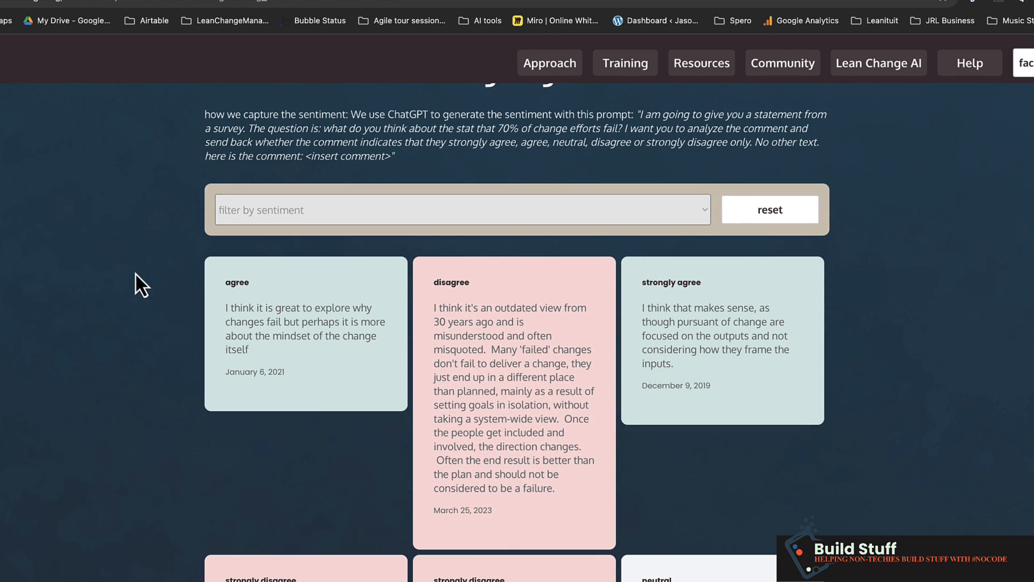
{"action": "scroll", "coordinate": [134, 273], "scroll_direction": "down", "scroll_amount": 3}
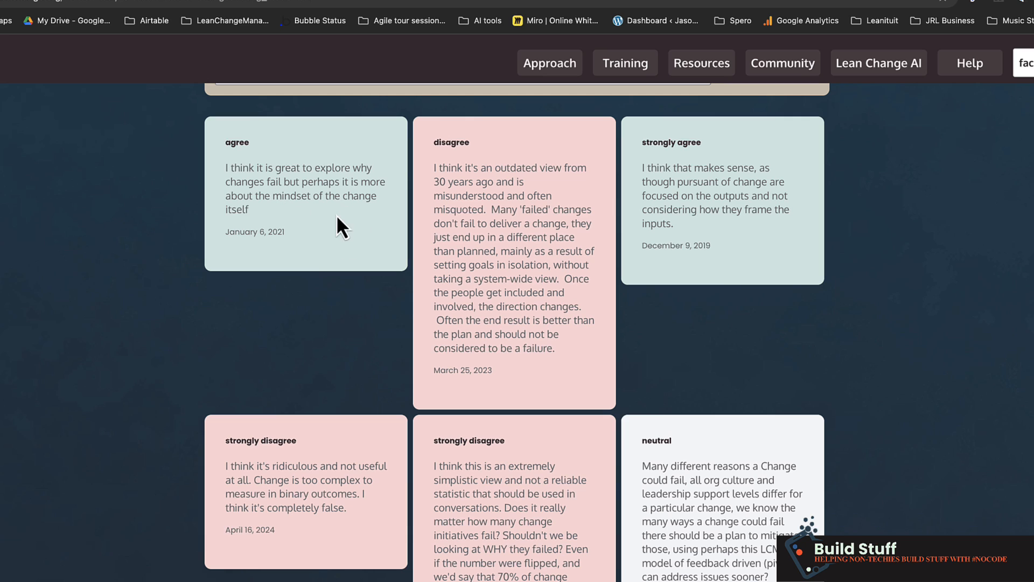
{"action": "scroll", "coordinate": [295, 389], "scroll_direction": "down", "scroll_amount": 7}
{"action": "scroll", "coordinate": [295, 389], "scroll_direction": "down", "scroll_amount": 10}
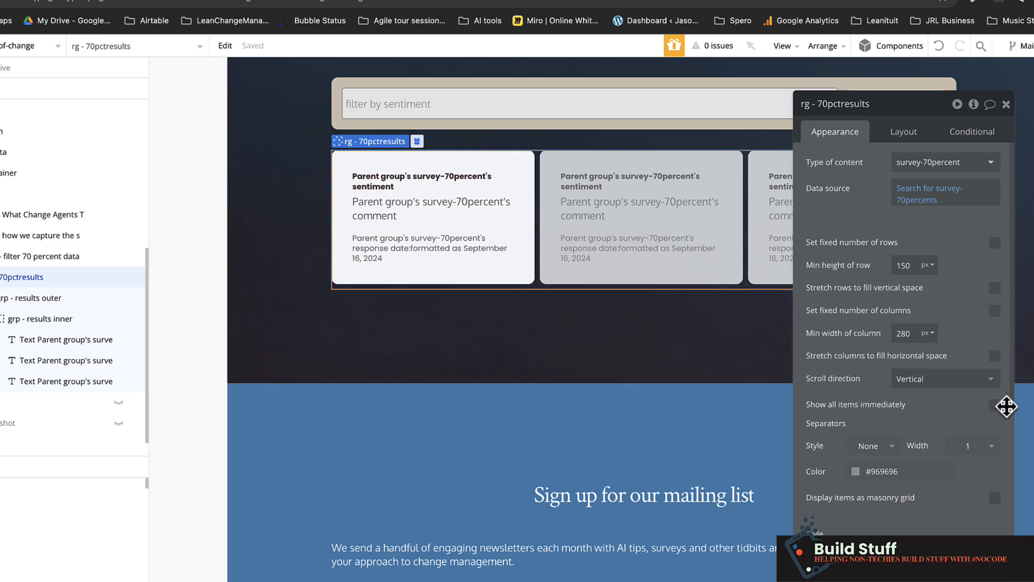
- Display the rg - 70pctresults repeating group's items as a masonry grid and check the card layout on the live page
{"action": "scroll", "coordinate": [884, 339], "scroll_direction": "down", "scroll_amount": 4}
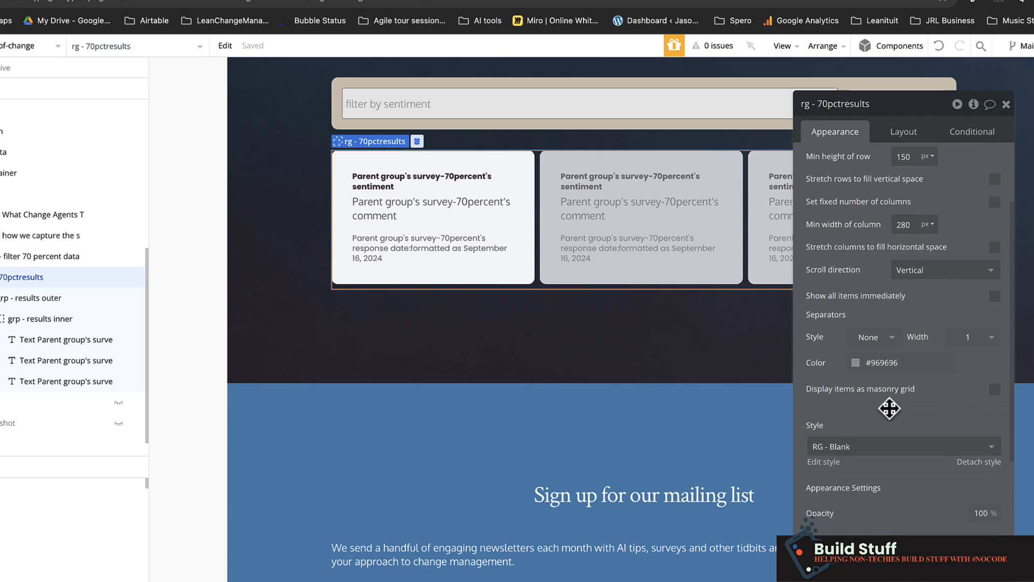
{"action": "left_click", "coordinate": [996, 389]}
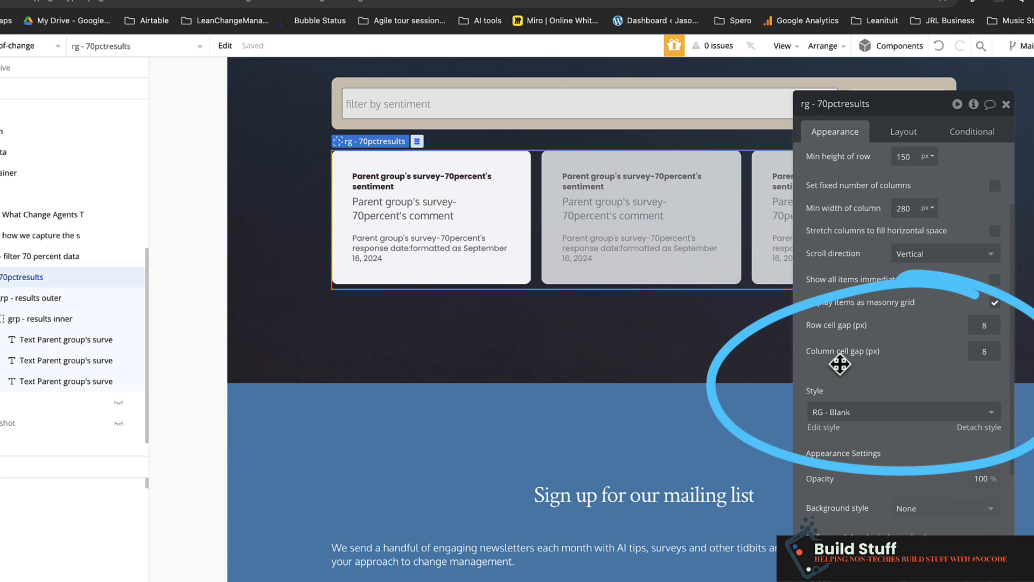
{"action": "left_click", "coordinate": [545, 1]}
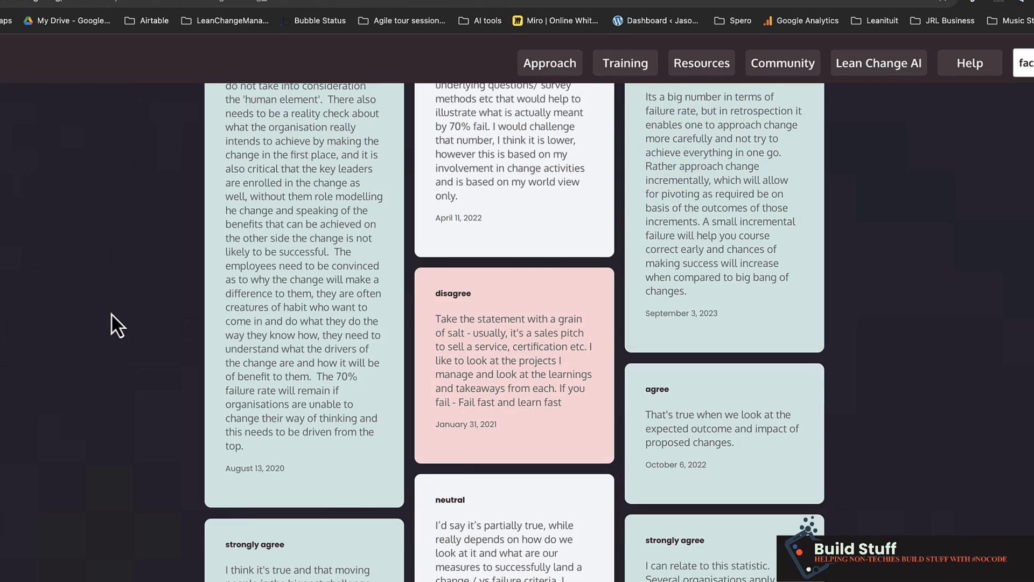
{"action": "scroll", "coordinate": [111, 312], "scroll_direction": "up", "scroll_amount": 5}
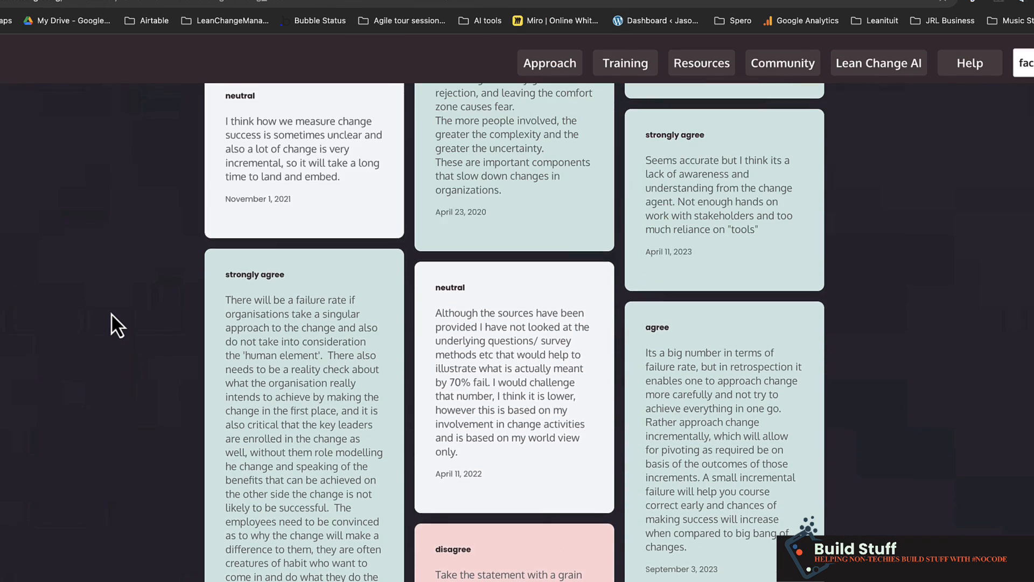
{"action": "scroll", "coordinate": [110, 312], "scroll_direction": "up", "scroll_amount": 8}
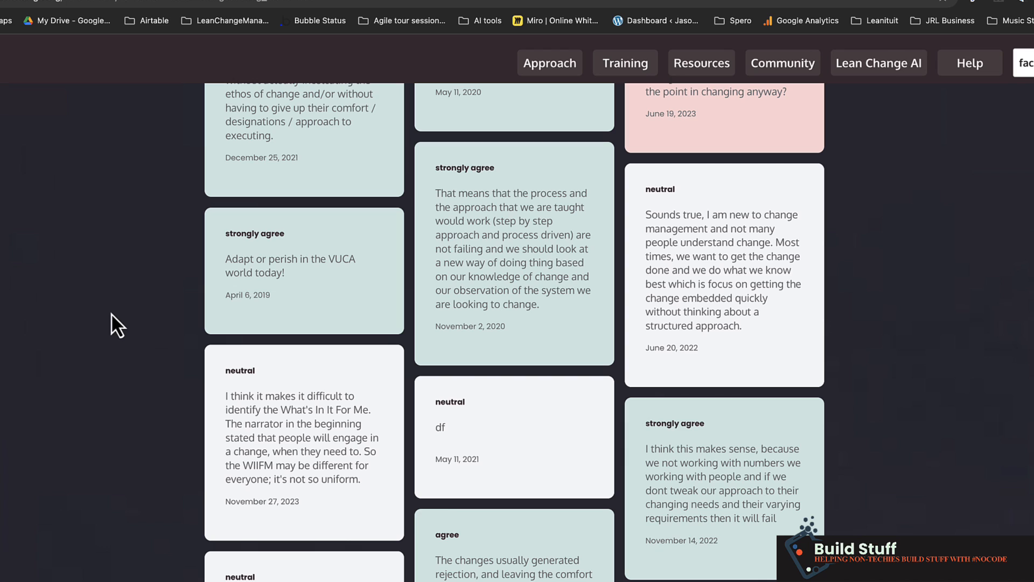
{"action": "double_click", "coordinate": [441, 428]}
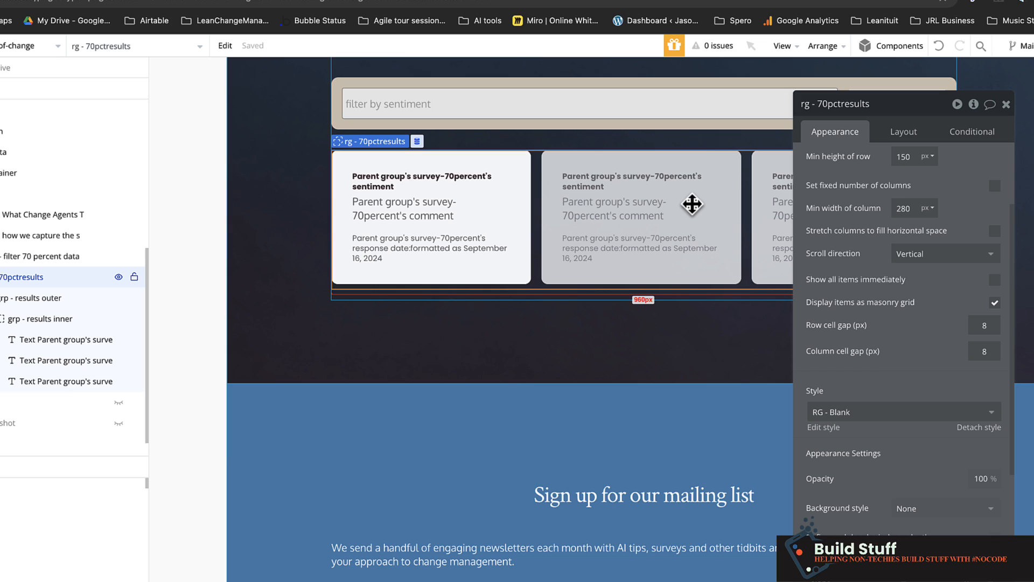
- Inspect the conditional background colours of the grp - results inner group, including the operator in the agree condition
{"action": "left_click", "coordinate": [511, 157]}
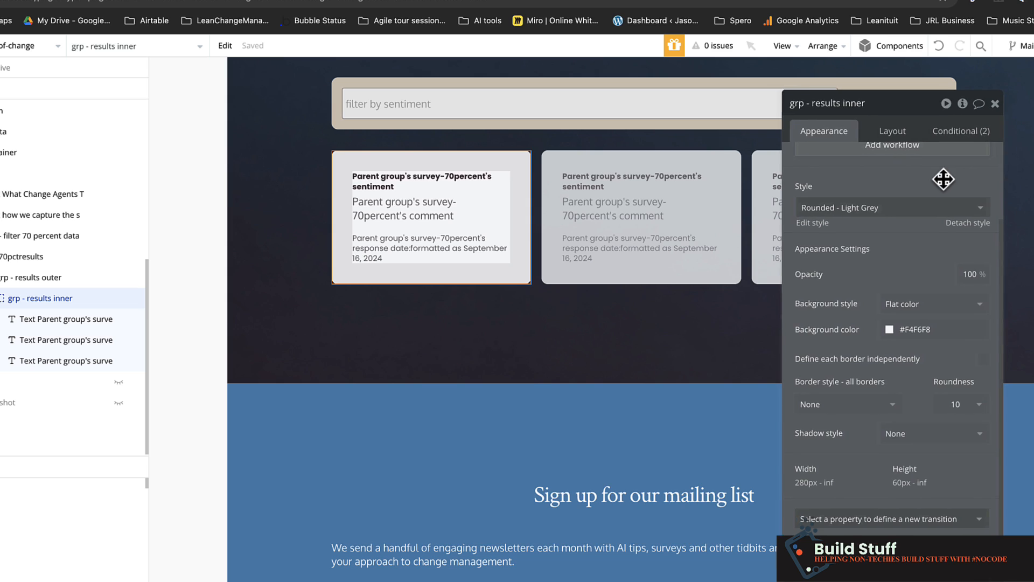
{"action": "left_click_drag", "start_coordinate": [942, 176], "coordinate": [872, 152]}
{"action": "left_click", "coordinate": [873, 104]}
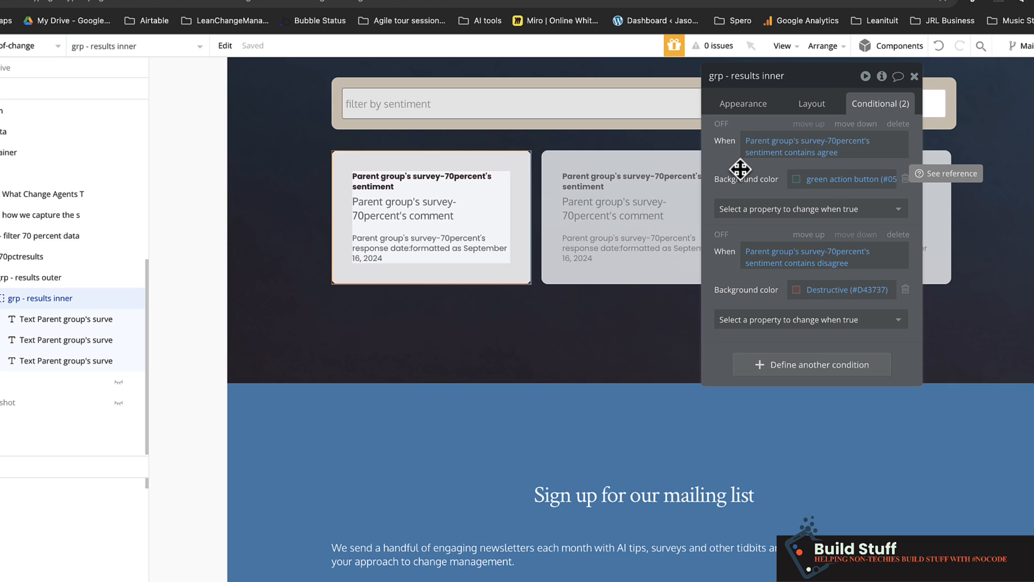
{"action": "left_click", "coordinate": [802, 156]}
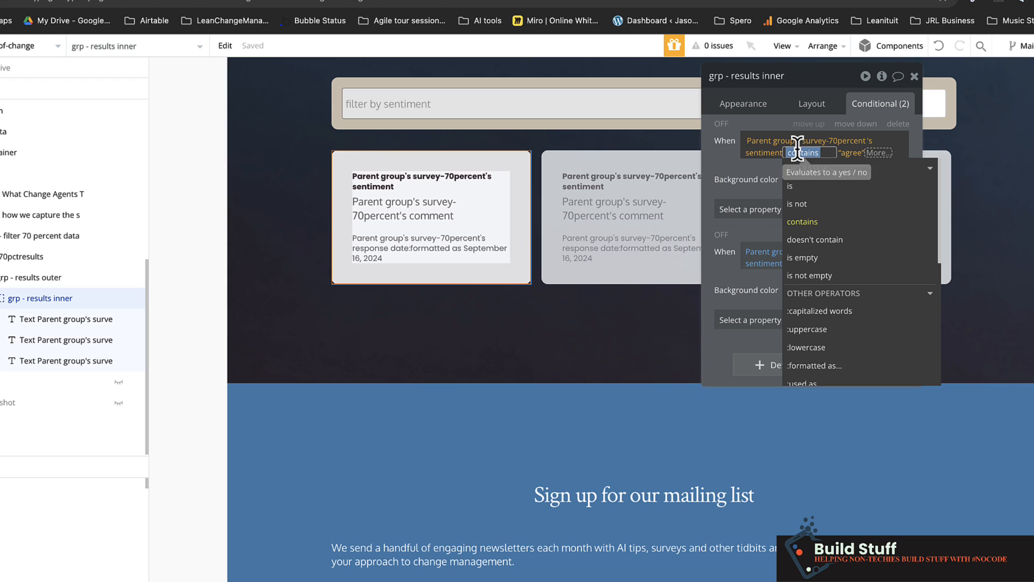
{"action": "left_click", "coordinate": [727, 170]}
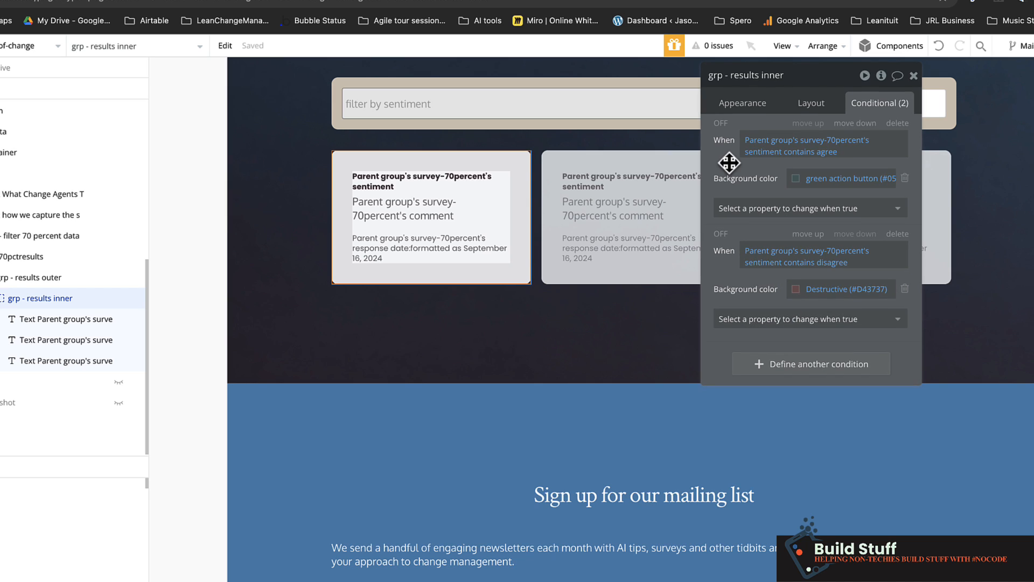
- Add a condition to grp - results inner for when the parent group's survey-70percent's sentiment is "strongly disagree"
{"action": "left_click", "coordinate": [785, 372]}
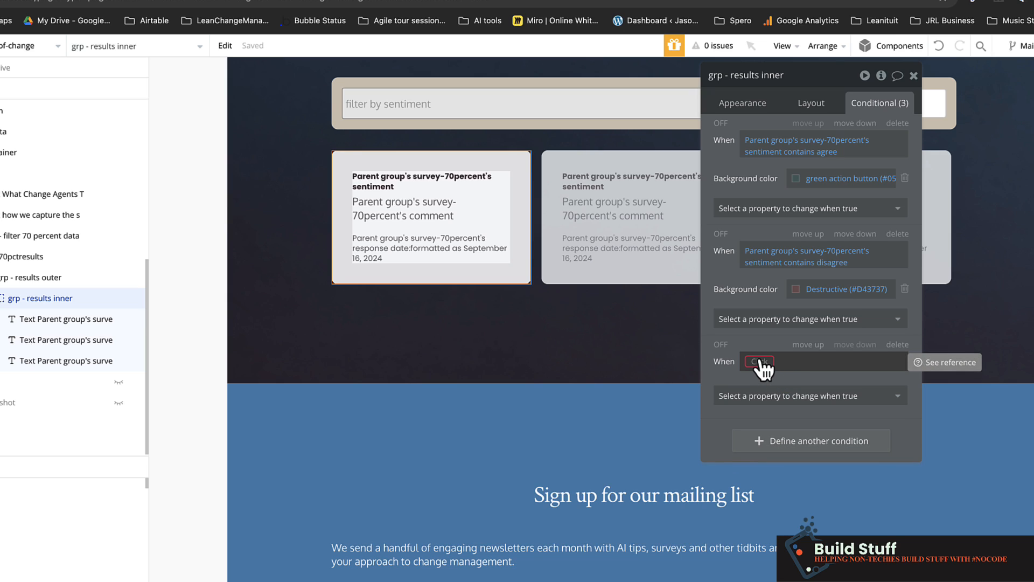
{"action": "left_click", "coordinate": [758, 357]}
{"action": "left_click", "coordinate": [796, 412]}
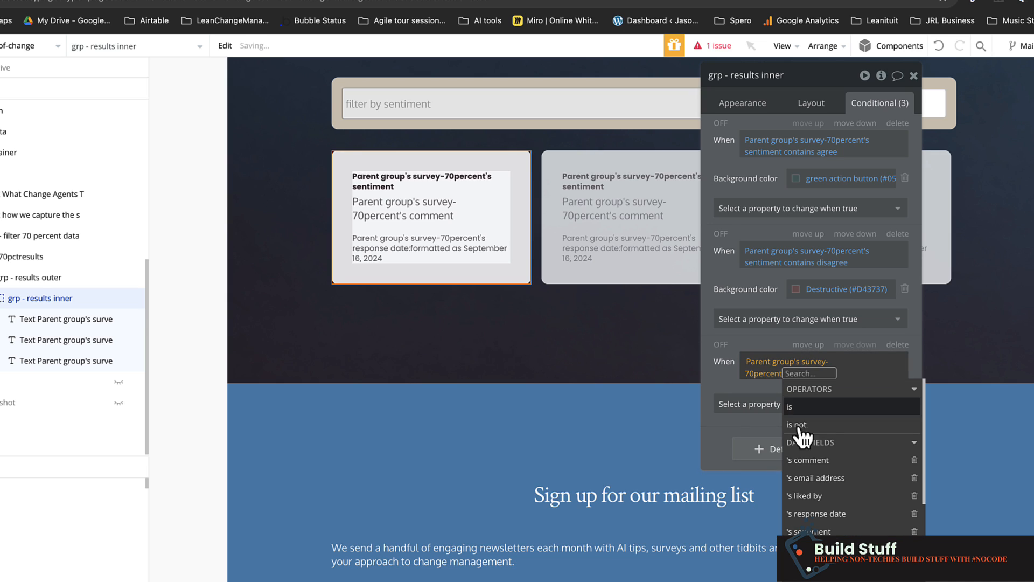
{"action": "left_click", "coordinate": [808, 531]}
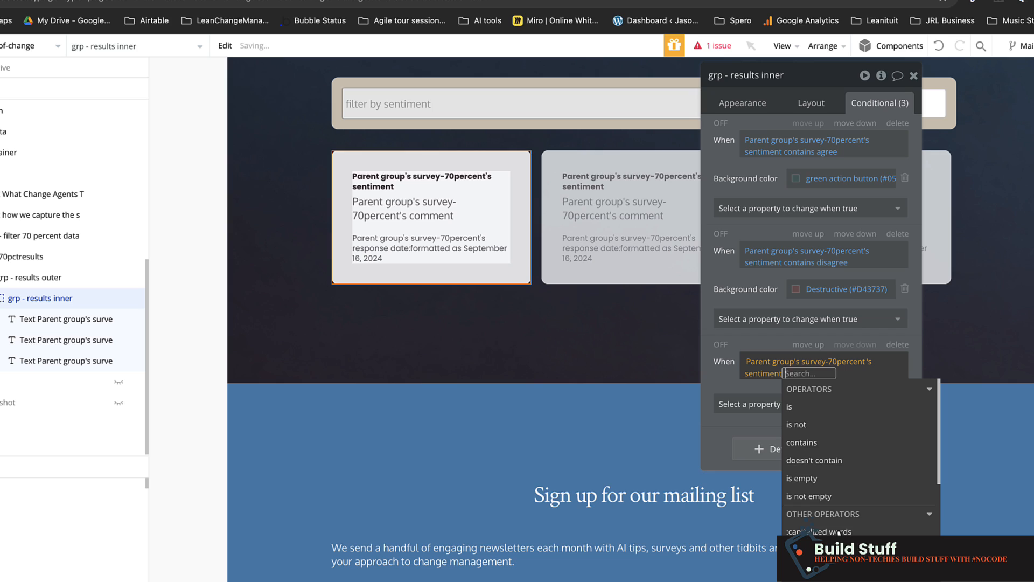
{"action": "left_click", "coordinate": [804, 408]}
{"action": "type", "text": "strongly"}
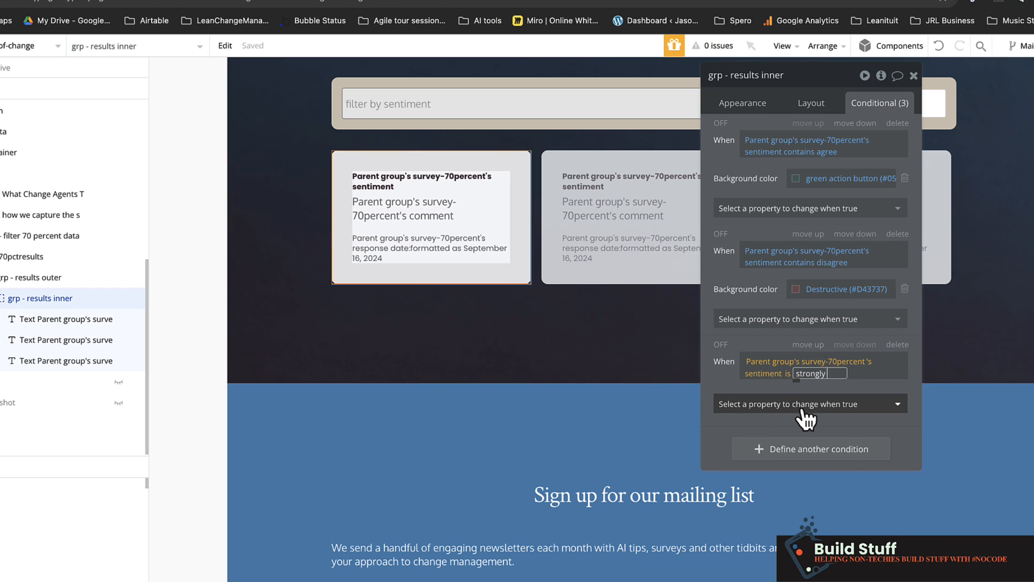
{"action": "type", "text": " disagree"}
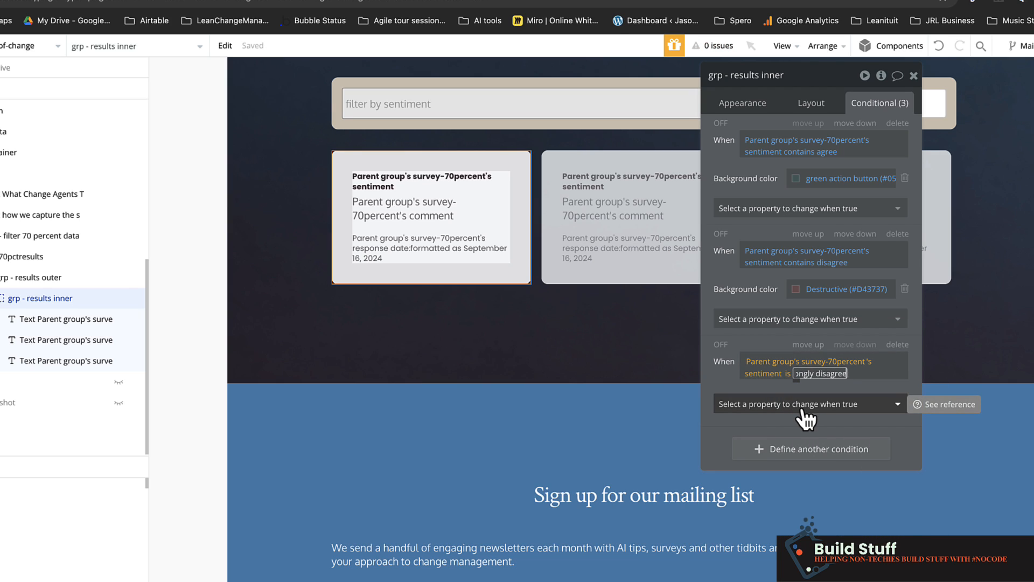
{"action": "key", "text": "Return"}
{"action": "left_click", "coordinate": [733, 380]}
- Make the strongly disagree condition change the background color to Destructive (#D43737)
{"action": "left_click", "coordinate": [748, 399]}
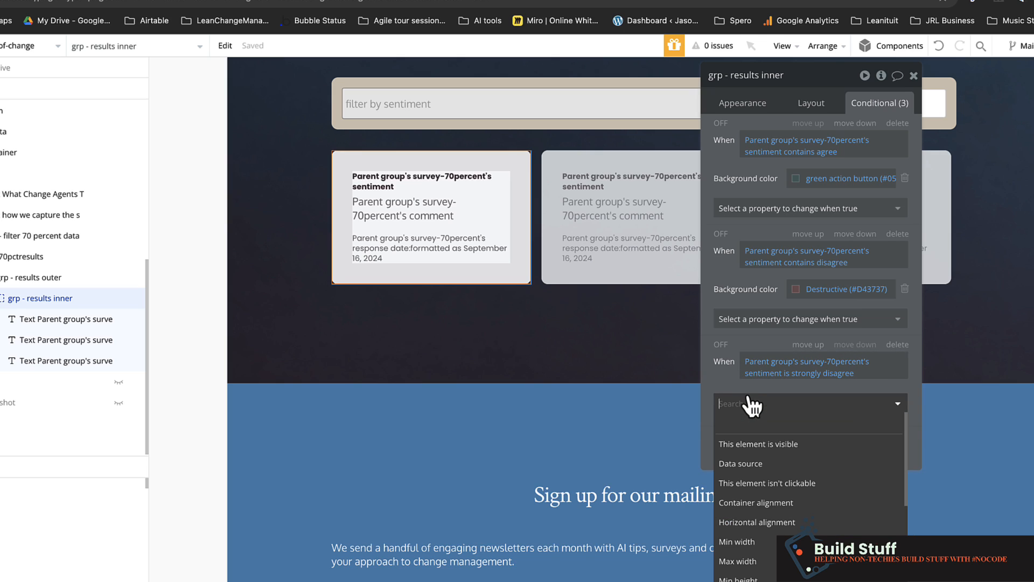
{"action": "type", "text": "ba"}
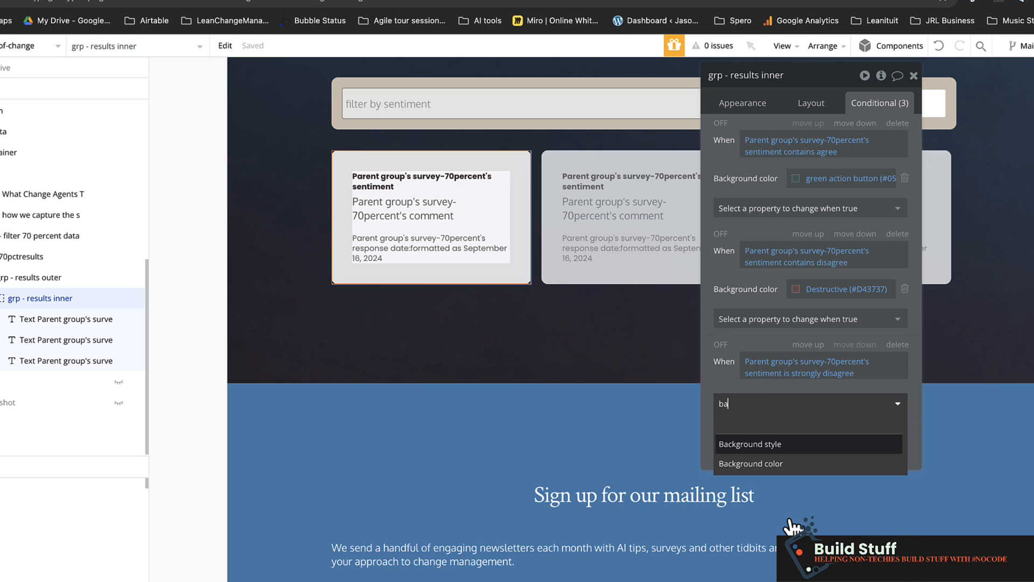
{"action": "left_click", "coordinate": [784, 464]}
{"action": "left_click", "coordinate": [820, 400]}
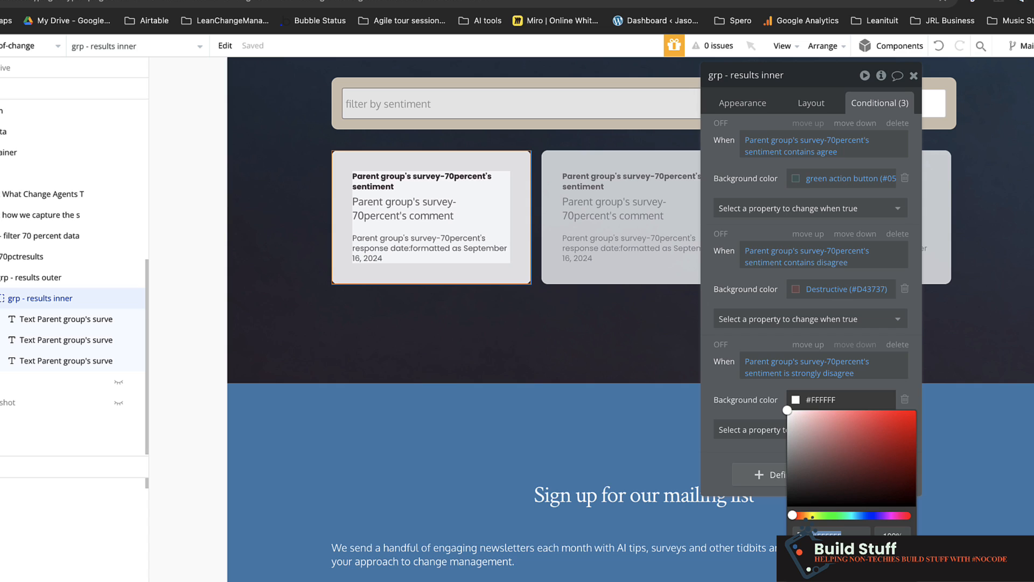
{"action": "left_click", "coordinate": [867, 568]}
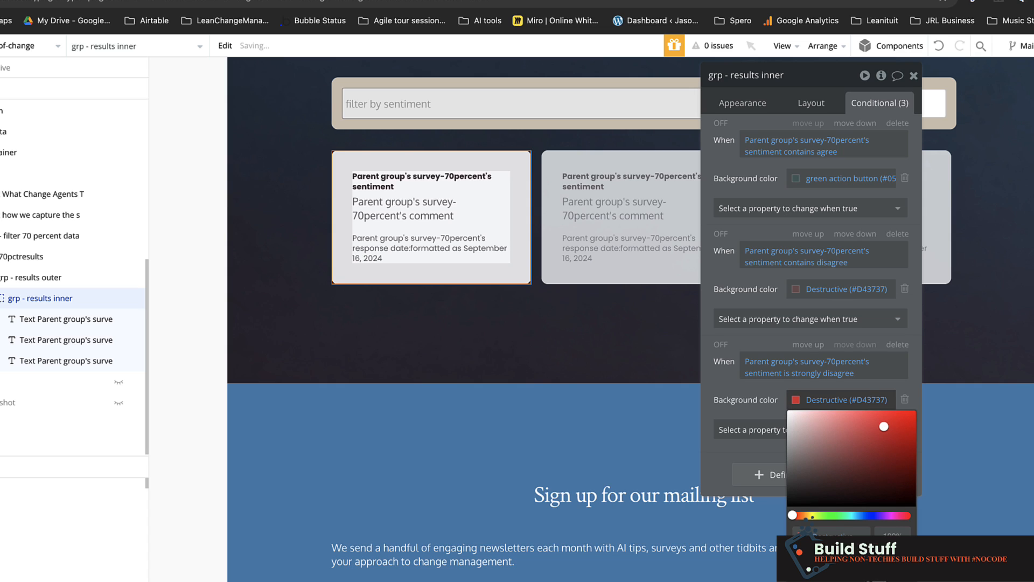
{"action": "left_click", "coordinate": [746, 400]}
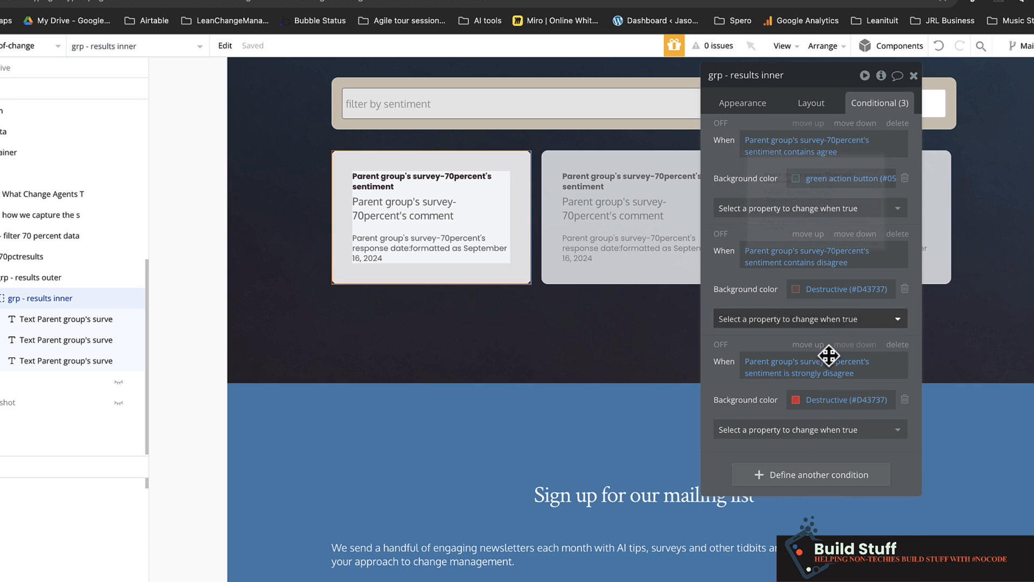
- Reload the live survey page and check the conditional colours on the response cards
{"action": "key", "text": "ctrl+Tab"}
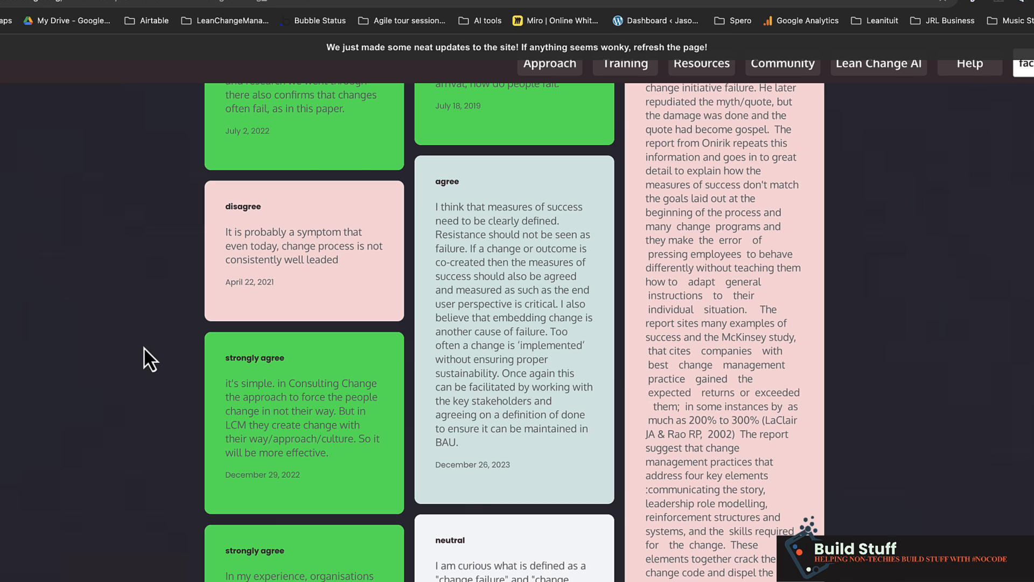
{"action": "key", "text": "super+r"}
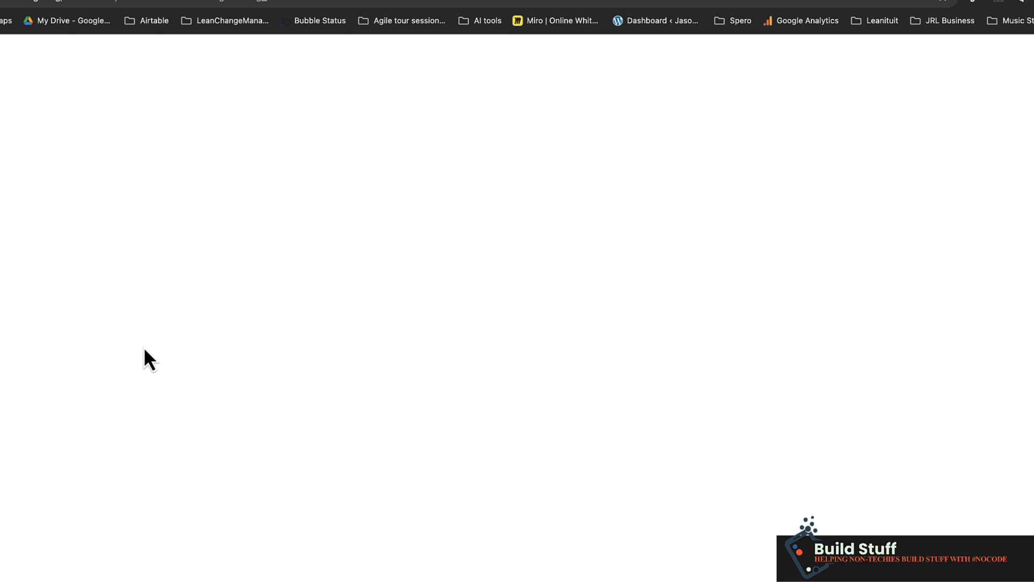
{"action": "scroll", "coordinate": [222, 431], "scroll_direction": "down", "scroll_amount": 20}
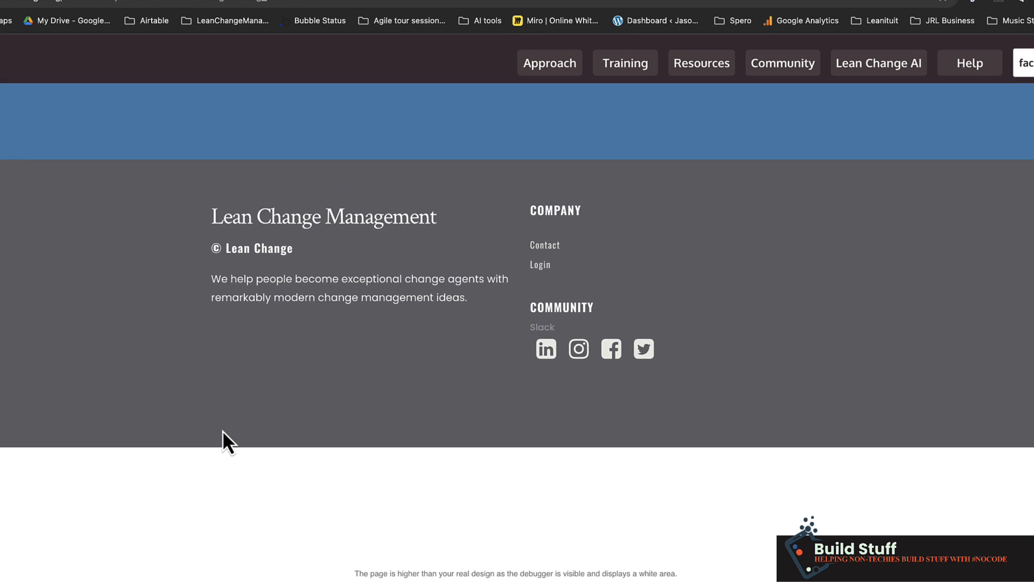
{"action": "scroll", "coordinate": [222, 431], "scroll_direction": "up", "scroll_amount": 10}
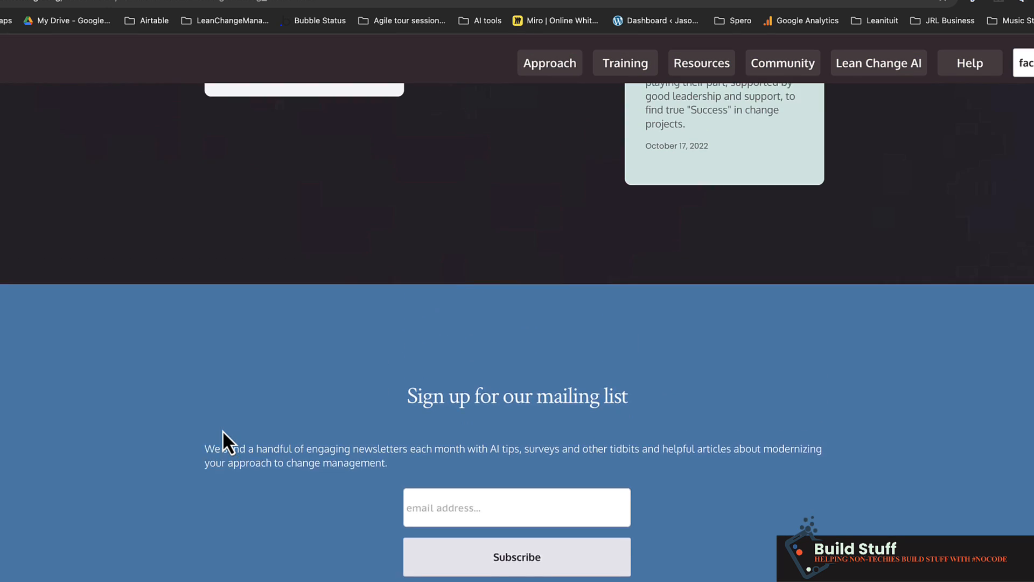